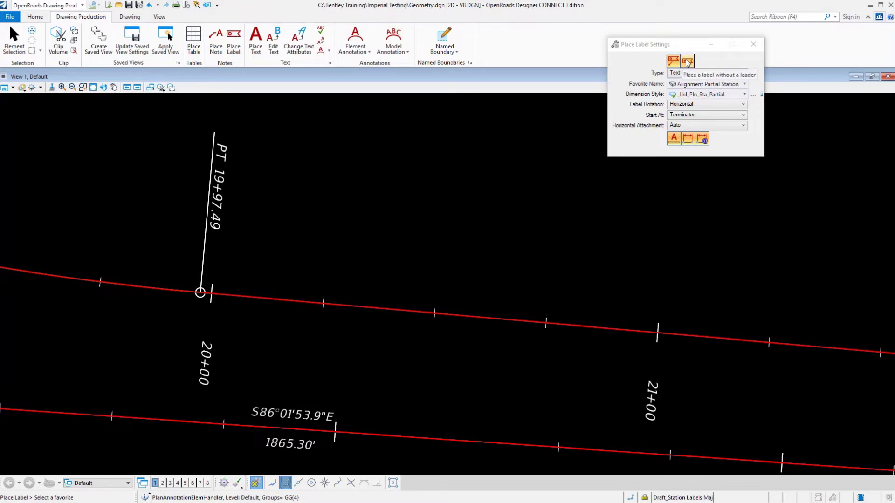
pyautogui.click(704, 72)
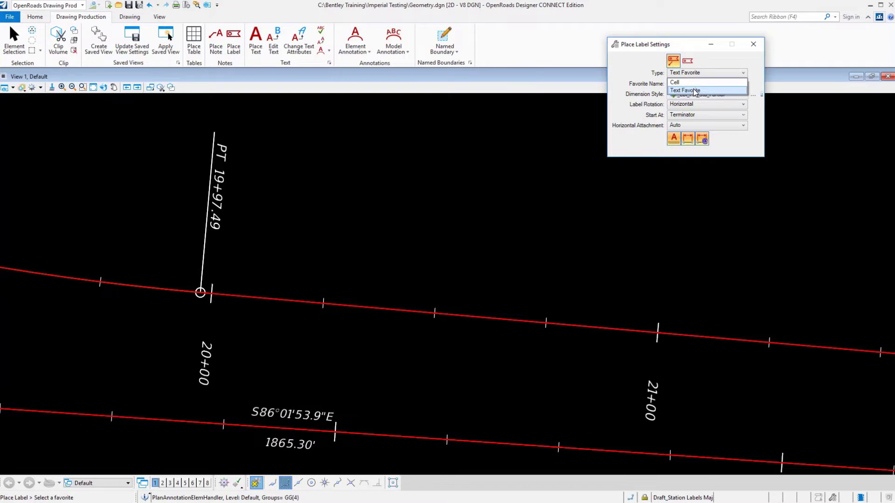
pyautogui.click(696, 91)
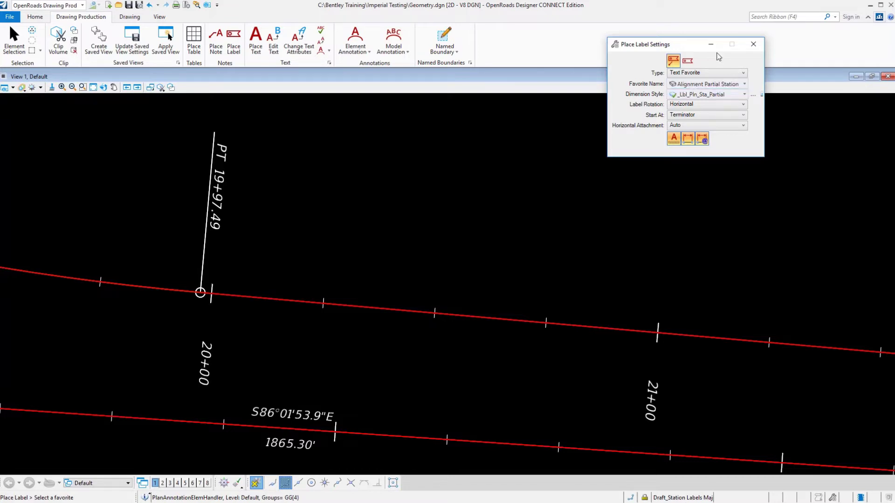
pyautogui.click(739, 85)
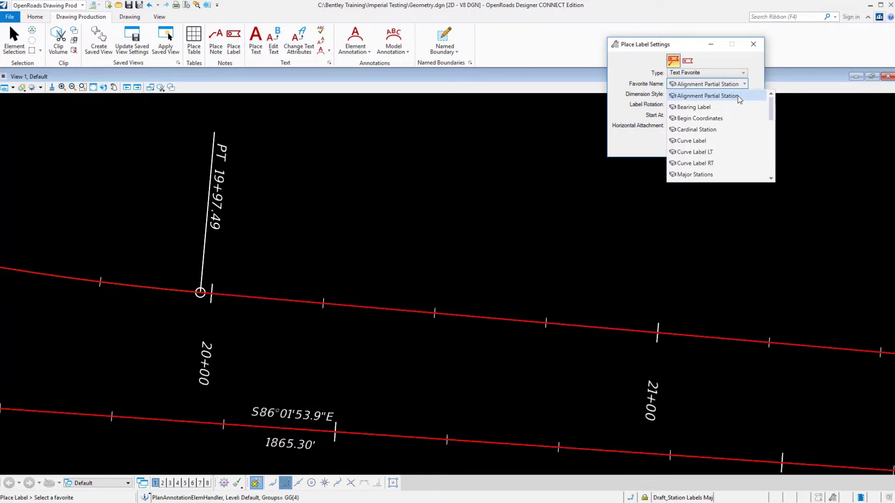
pyautogui.click(739, 96)
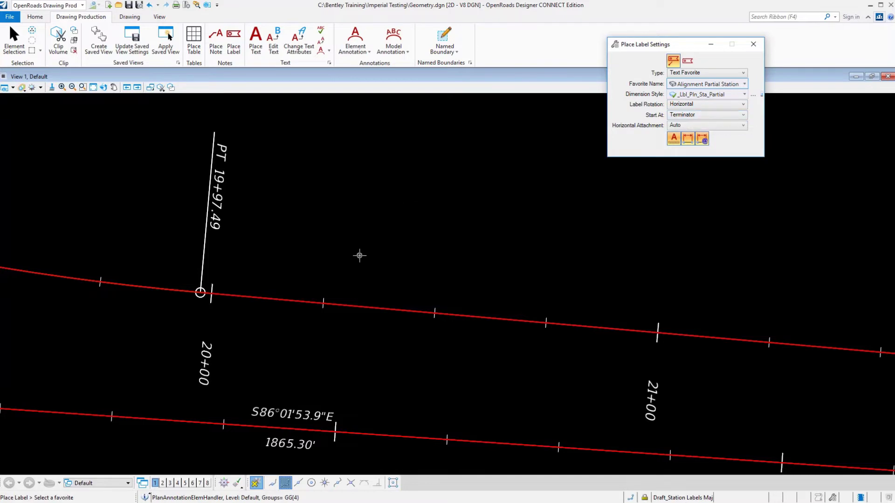
# Step: Label Ramp B1 just past 20+00 with a +25.00 partial-station leader label placed above
pyautogui.click(376, 308)
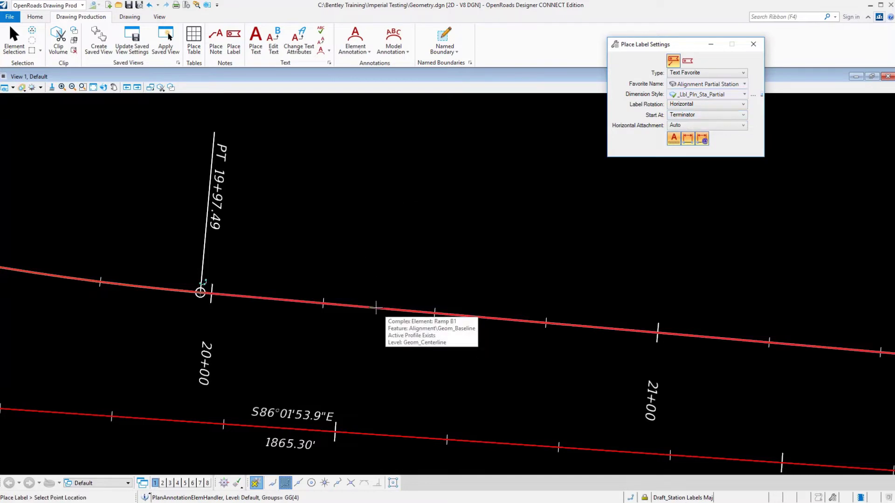
pyautogui.click(326, 300)
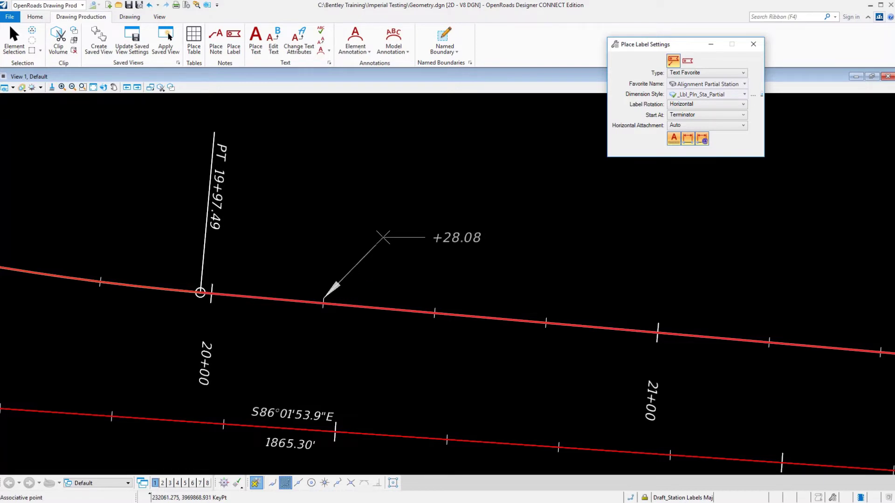
pyautogui.click(383, 237)
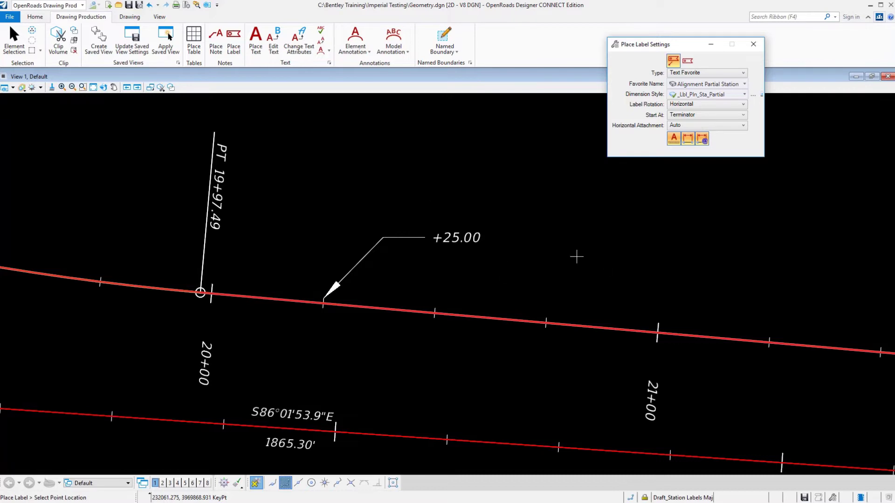
pyautogui.click(687, 62)
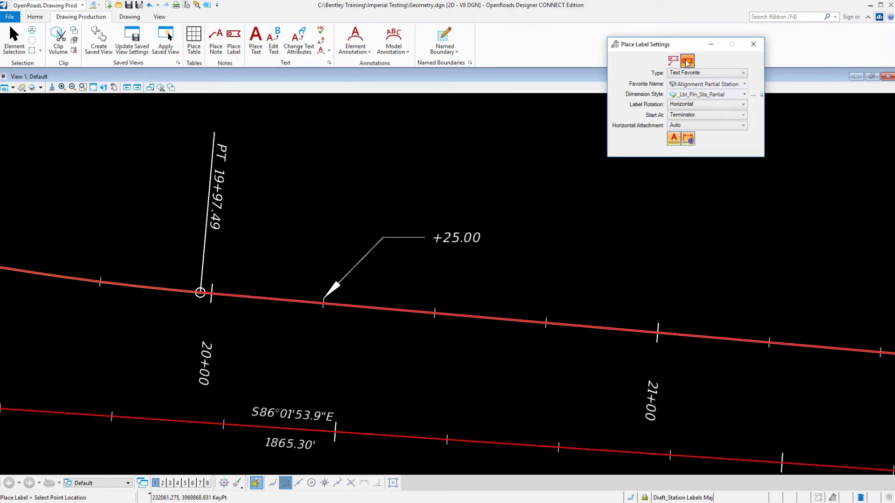
pyautogui.click(435, 309)
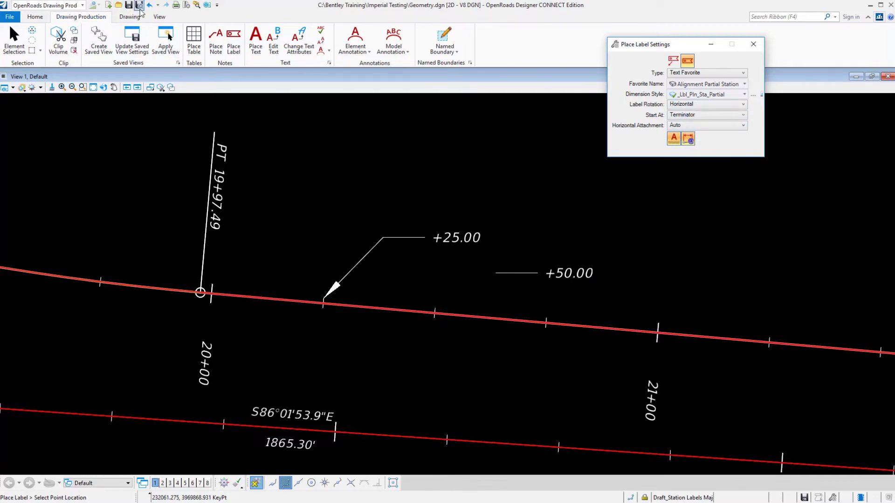
pyautogui.rightClick(578, 265)
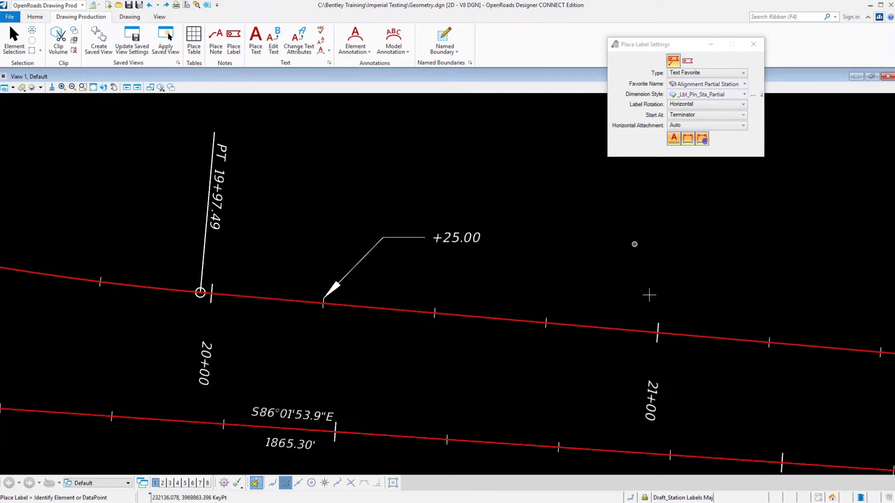
# Step: Add a +00.00 leader label at station 21+00, placed above-left, and finish labeling
pyautogui.click(652, 323)
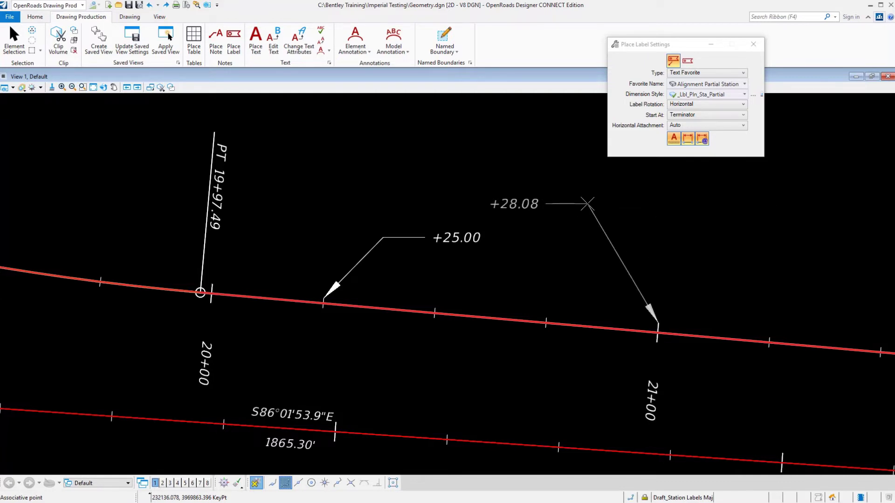
pyautogui.click(590, 203)
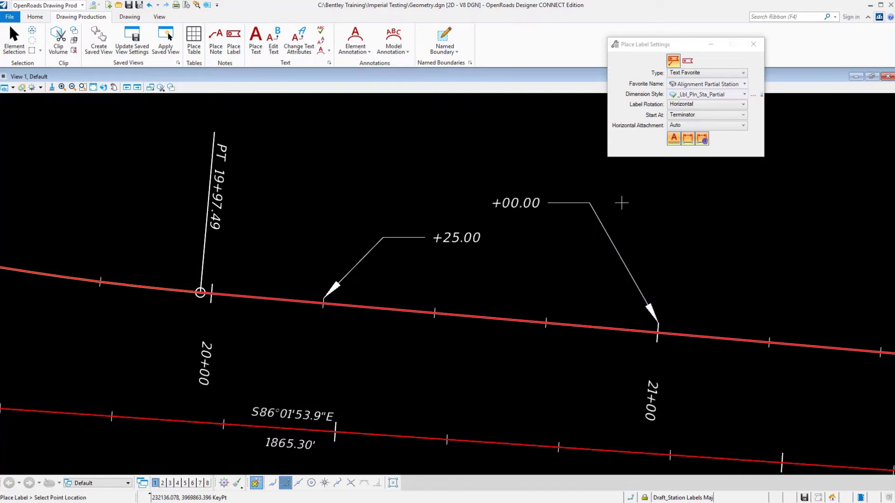
pyautogui.rightClick(625, 202)
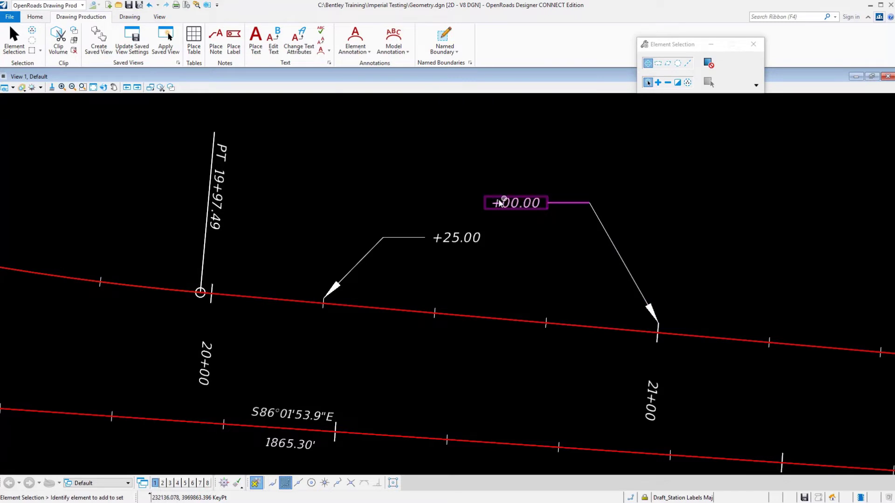
# Step: Restart Place Label and switch the label Type to Cell
pyautogui.moveTo(524, 201)
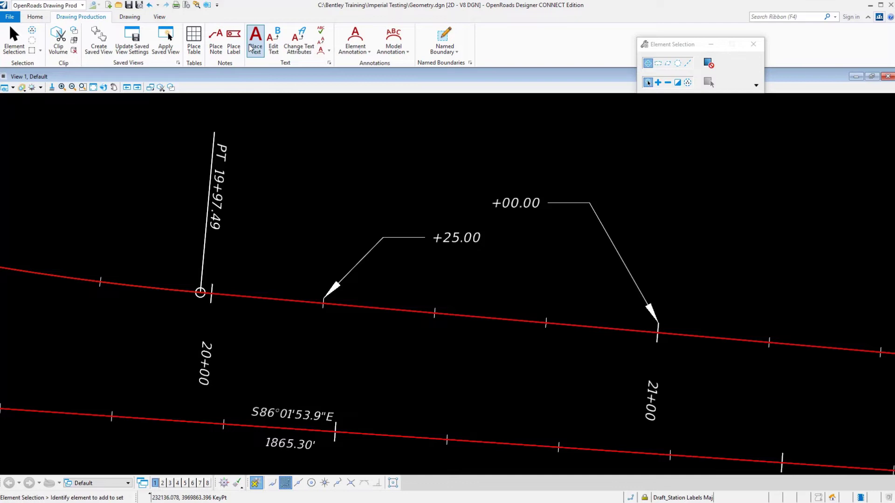
pyautogui.click(233, 41)
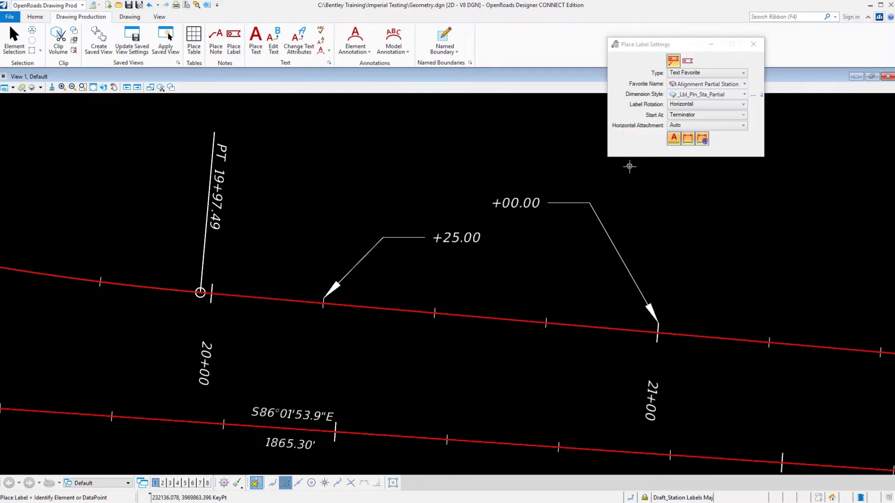
pyautogui.click(692, 74)
pyautogui.click(685, 82)
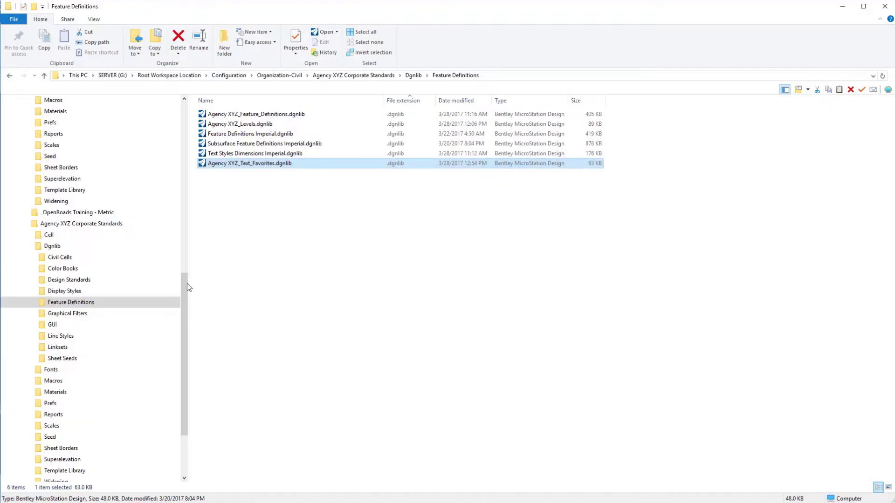
# Step: In the Imperial Cell folder, select Annotations, Cross Section Labeling, Dynamic XS Labels, Plan View and Profile View Labeling .cel files
pyautogui.moveTo(180, 292); pyautogui.dragTo(185, 220)
pyautogui.click(55, 122)
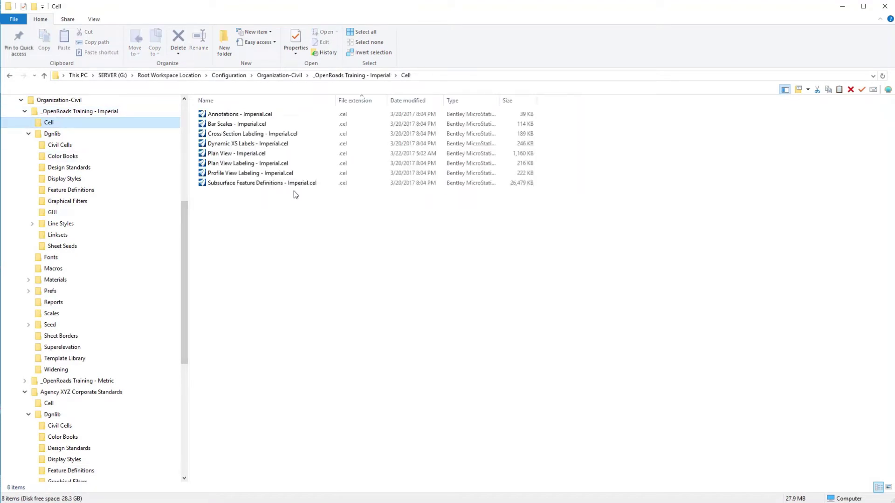
pyautogui.click(268, 115)
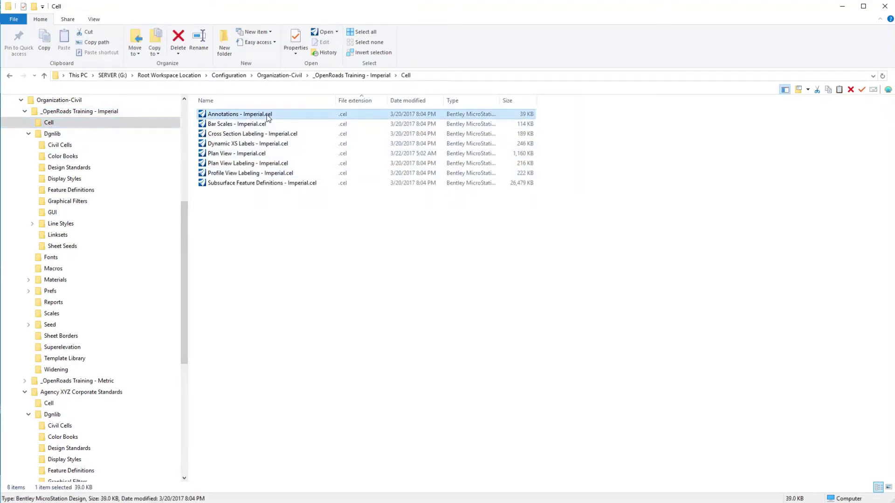
pyautogui.keyDown('ctrl'); pyautogui.click(292, 134); pyautogui.keyUp('ctrl')
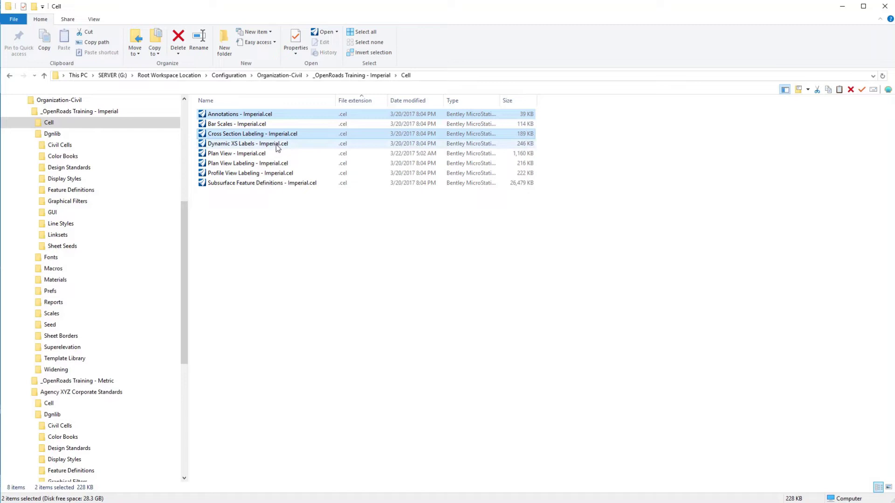
pyautogui.keyDown('ctrl'); pyautogui.click(280, 147); pyautogui.keyUp('ctrl')
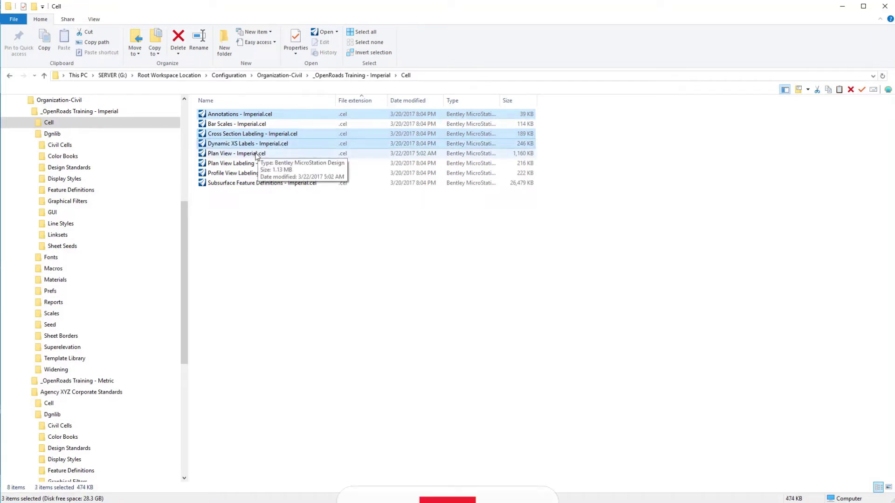
pyautogui.keyDown('ctrl'); pyautogui.click(275, 164); pyautogui.keyUp('ctrl')
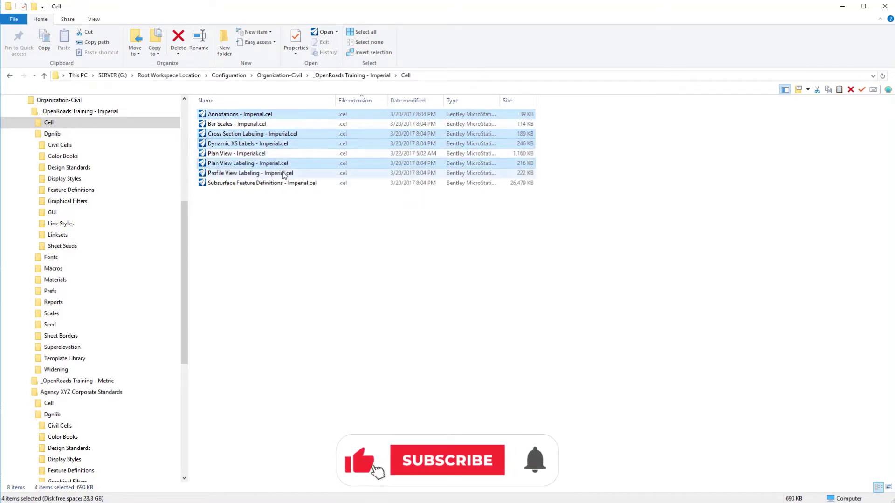
pyautogui.keyDown('ctrl'); pyautogui.click(282, 175); pyautogui.keyUp('ctrl')
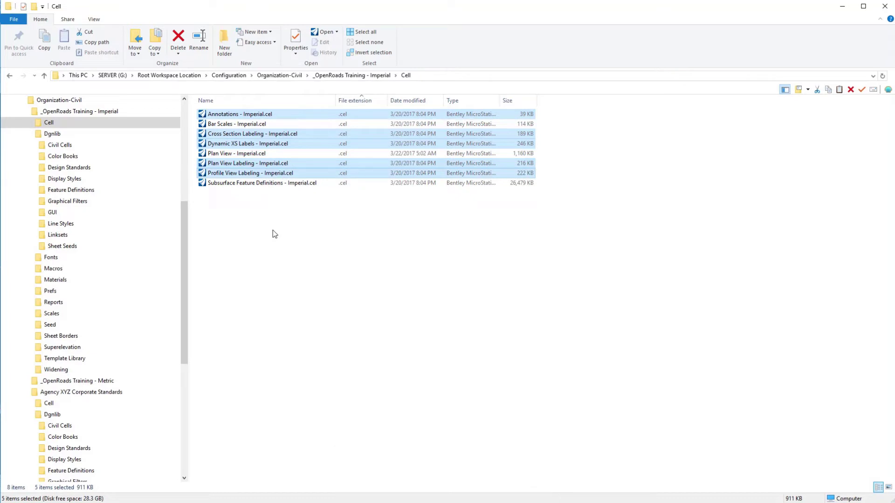
# Step: Copy the five selected cell libraries and go to the Agency XYZ Corporate Standards Cell folder
pyautogui.rightClick(267, 174)
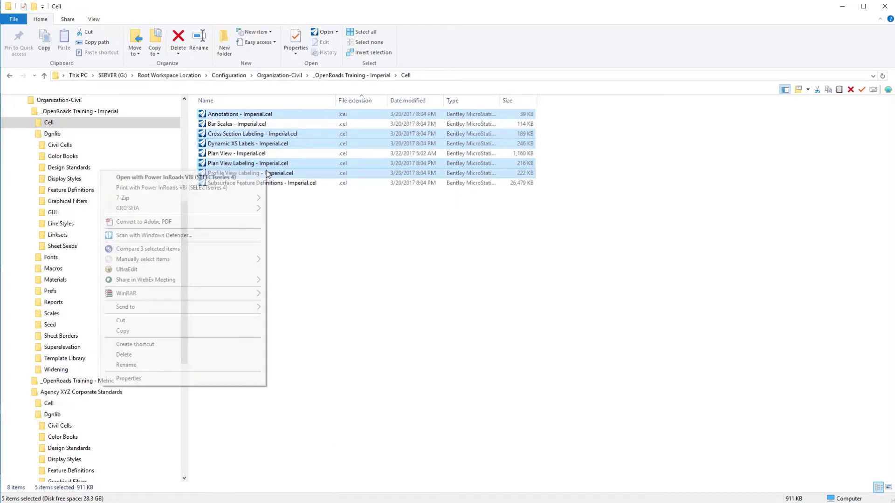
pyautogui.click(125, 331)
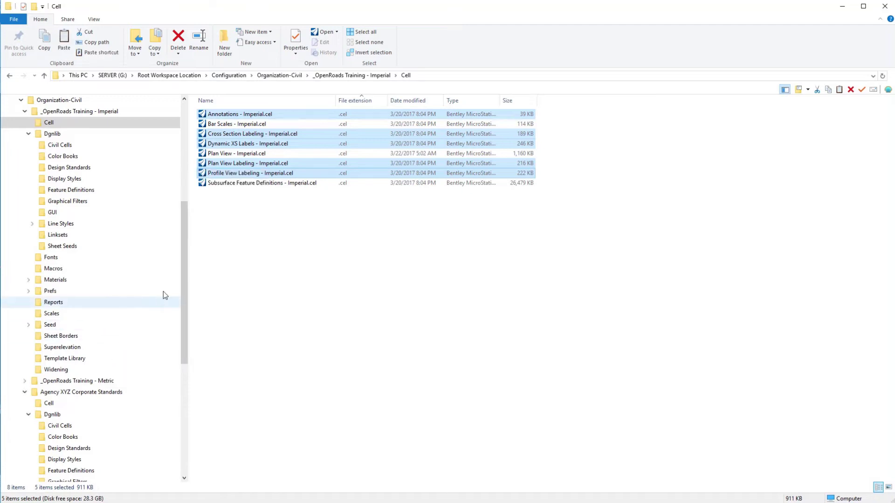
pyautogui.scroll(-3, 183, 286)
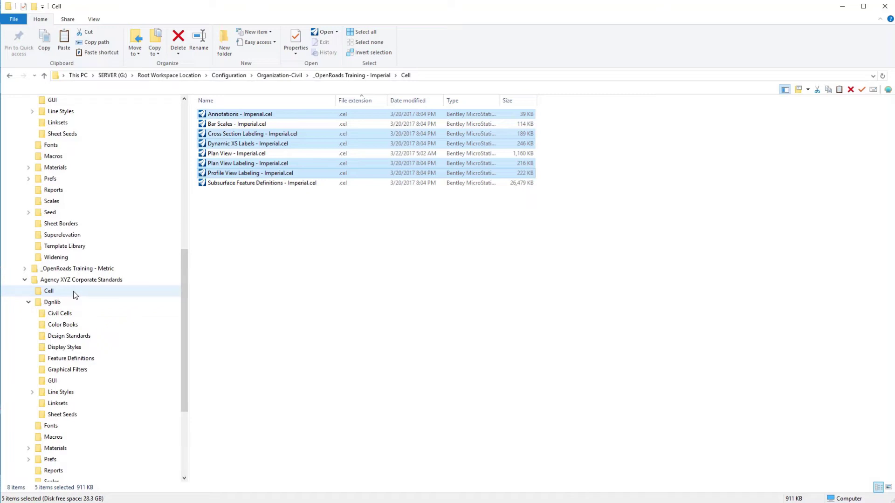
pyautogui.click(74, 292)
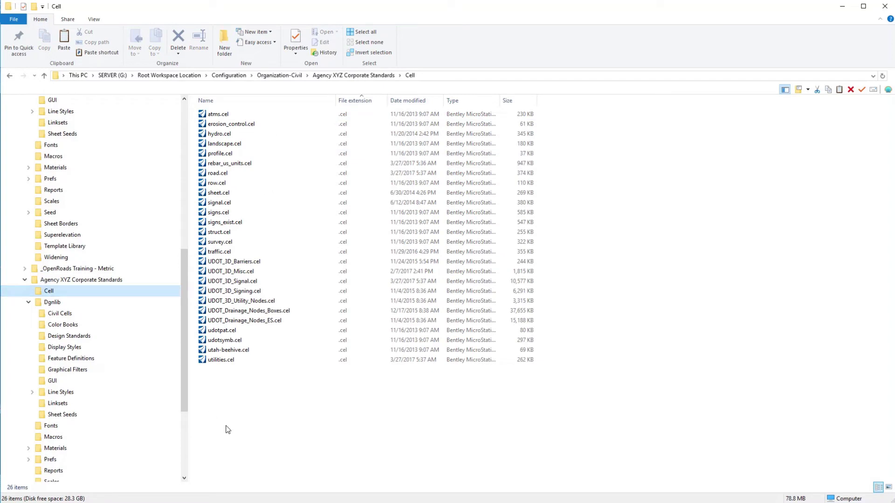
# Step: Paste the five Imperial labeling cell libraries into the Agency XYZ Cell folder
pyautogui.rightClick(219, 397)
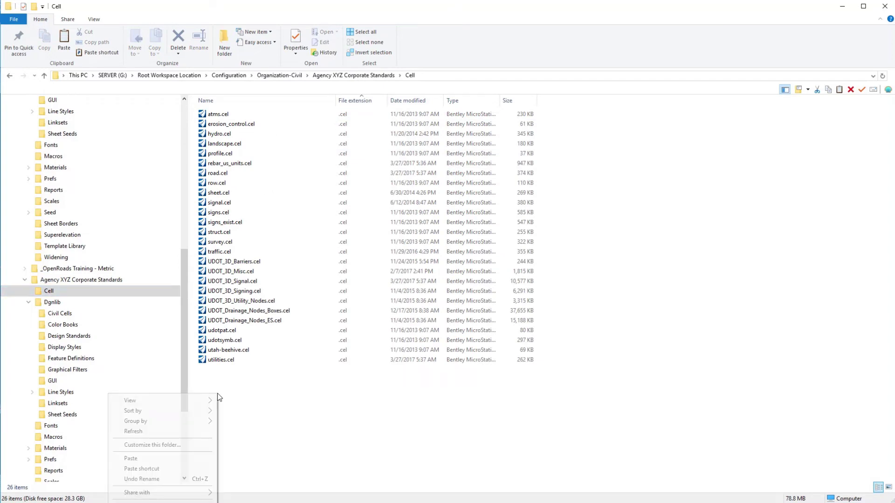
pyautogui.click(163, 459)
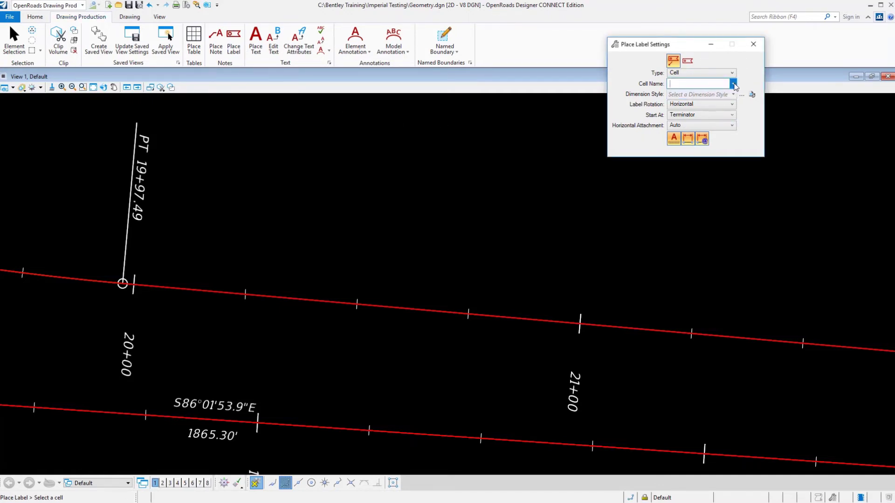
# Step: Pick _Lbl_Pln_Alignment_Name from the Cell Name list
pyautogui.click(734, 83)
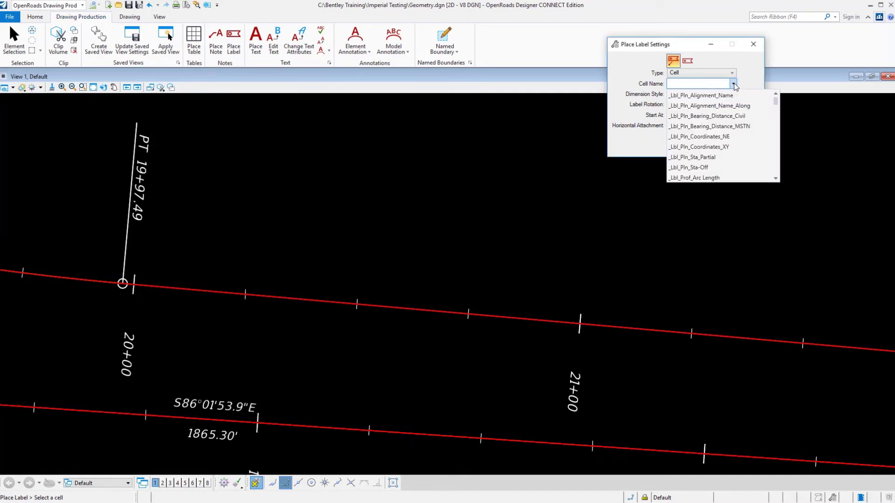
pyautogui.click(690, 96)
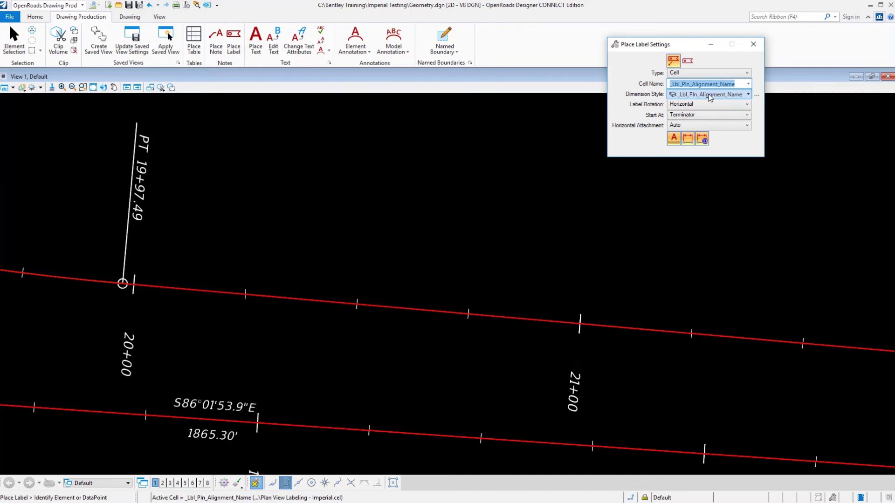
# Step: Place a leadered Ramp B1 name label on the alignment, then undo it with Ctrl+Z
pyautogui.click(276, 294)
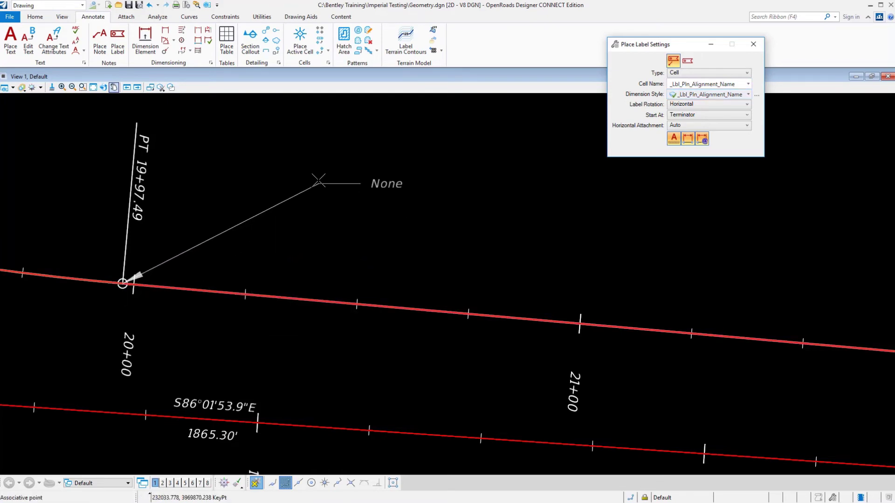
pyautogui.click(317, 180)
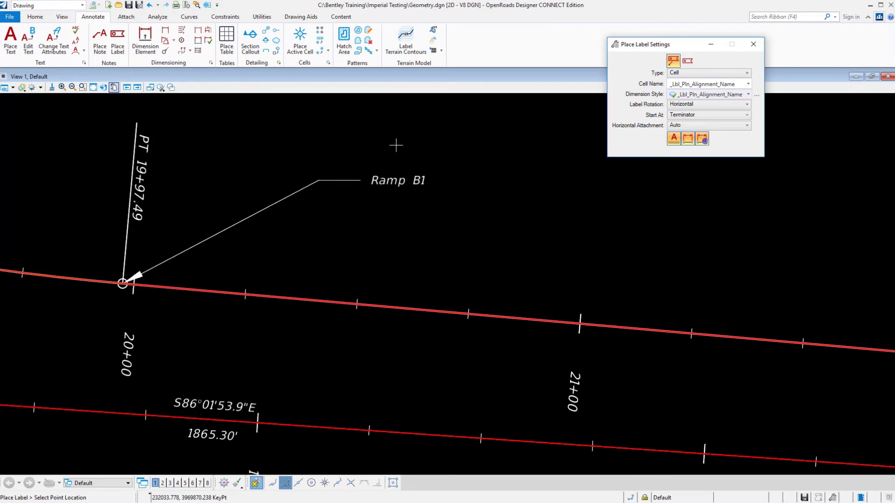
pyautogui.hotkey('ctrl', 'z')
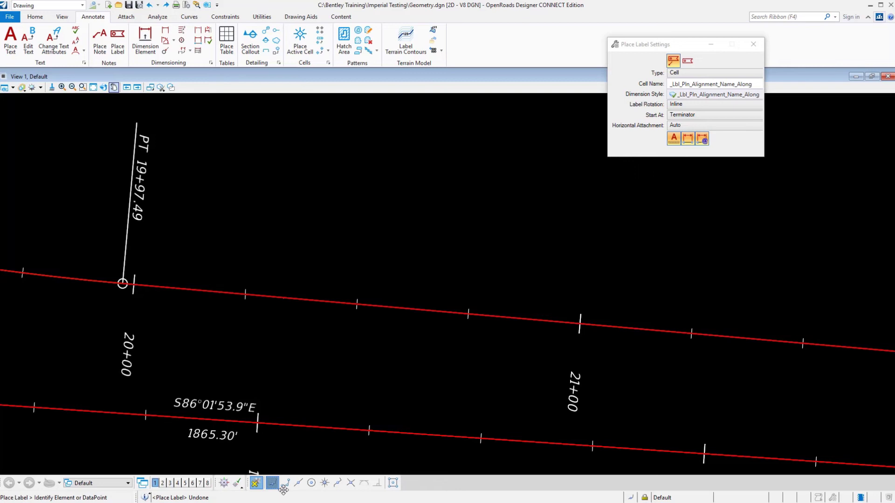
# Step: Place the Ramp B1 name label running along the upper alignment
pyautogui.click(309, 299)
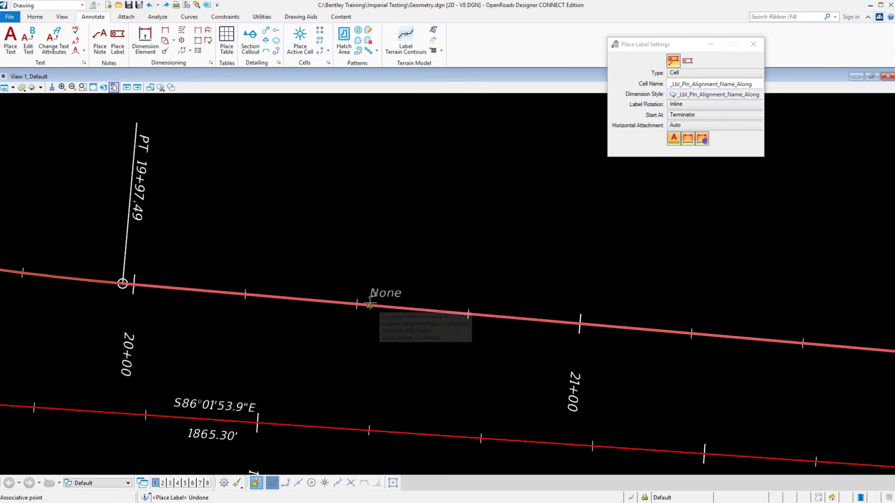
pyautogui.click(396, 307)
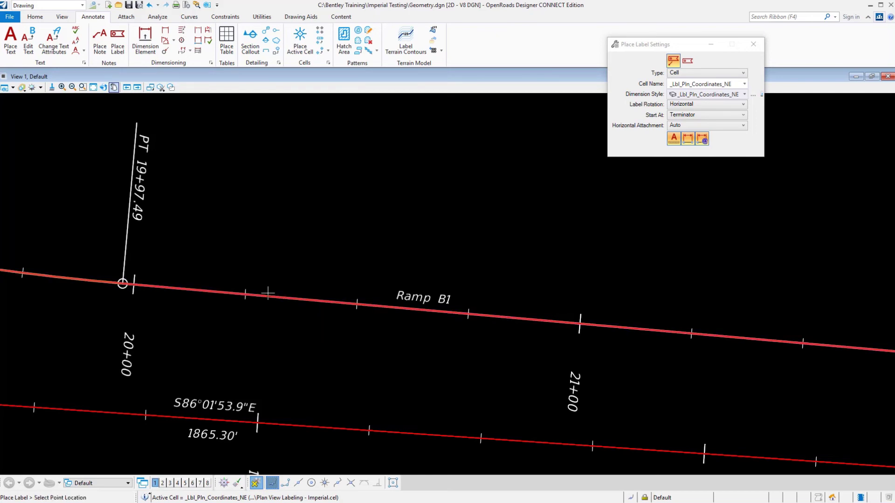
# Step: Pick a point on Ramp B1 and place its N 3969867.442, E 232065.612 label above it
pyautogui.click(265, 296)
pyautogui.click(266, 296)
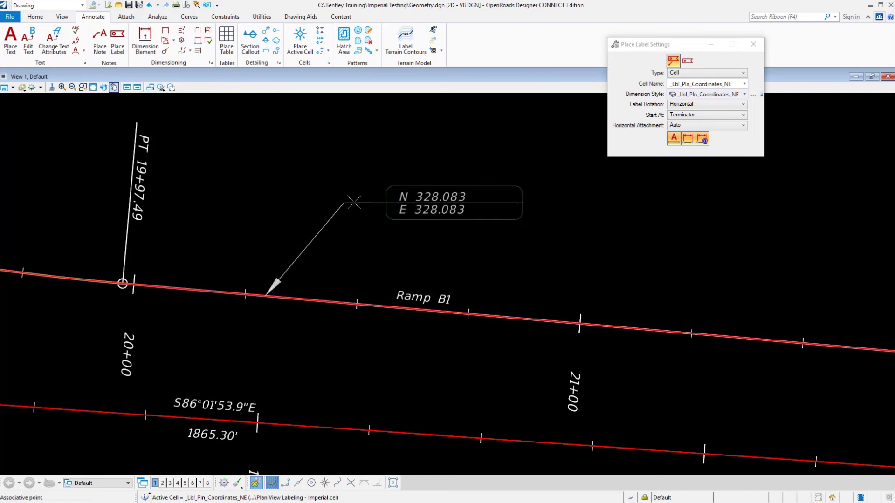
pyautogui.click(354, 202)
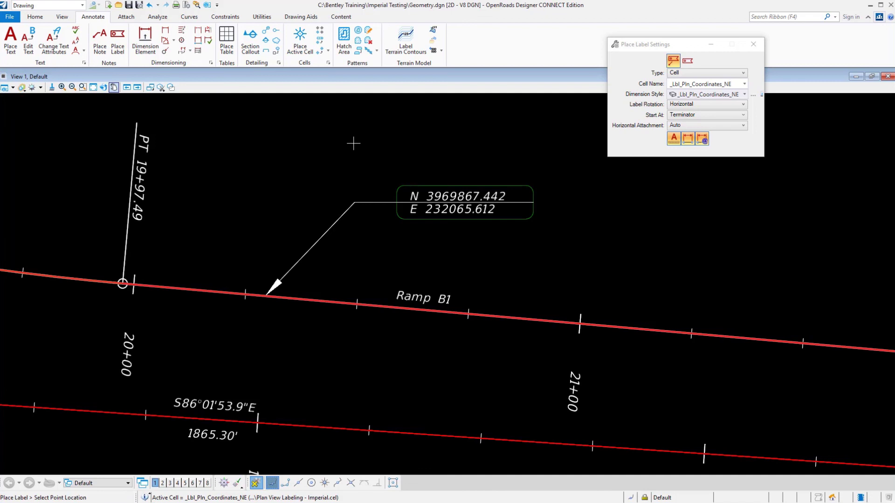
pyautogui.click(743, 75)
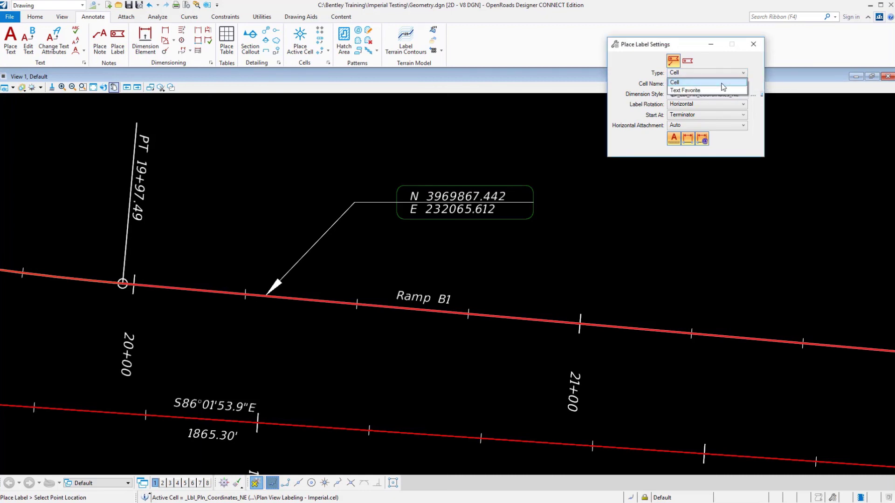
pyautogui.click(723, 87)
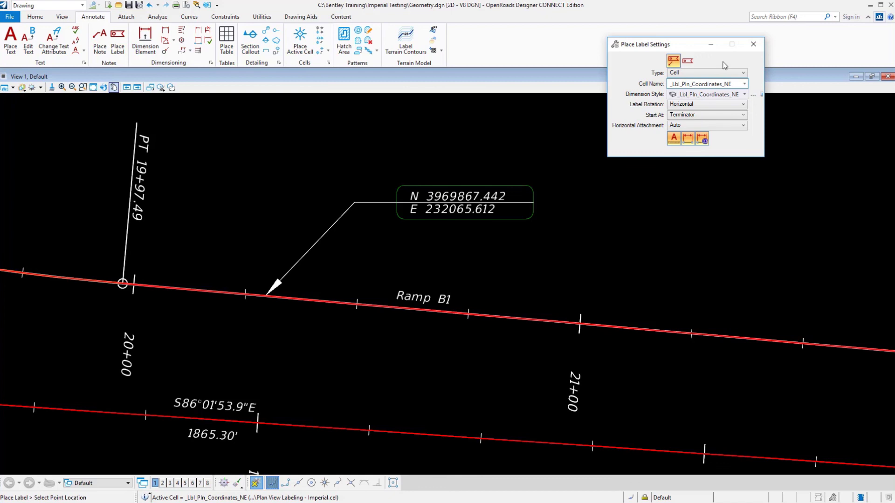